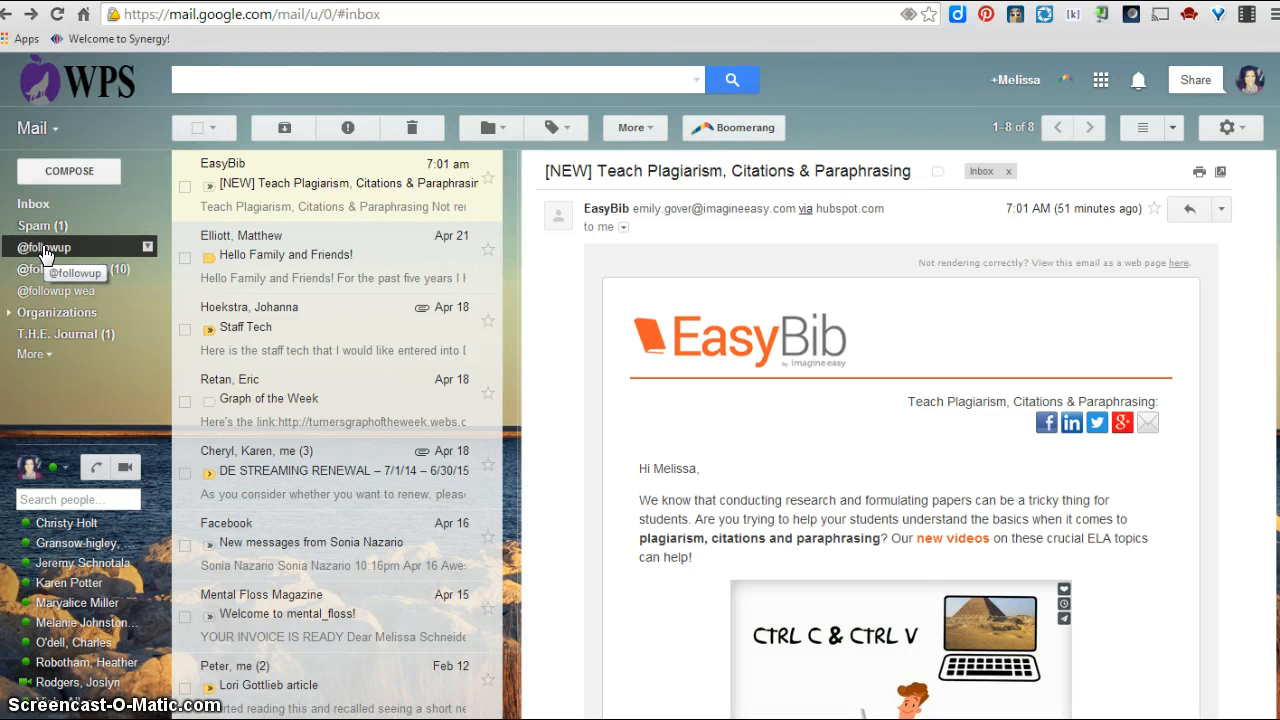
{"action": "left_click", "coordinate": [45, 252]}
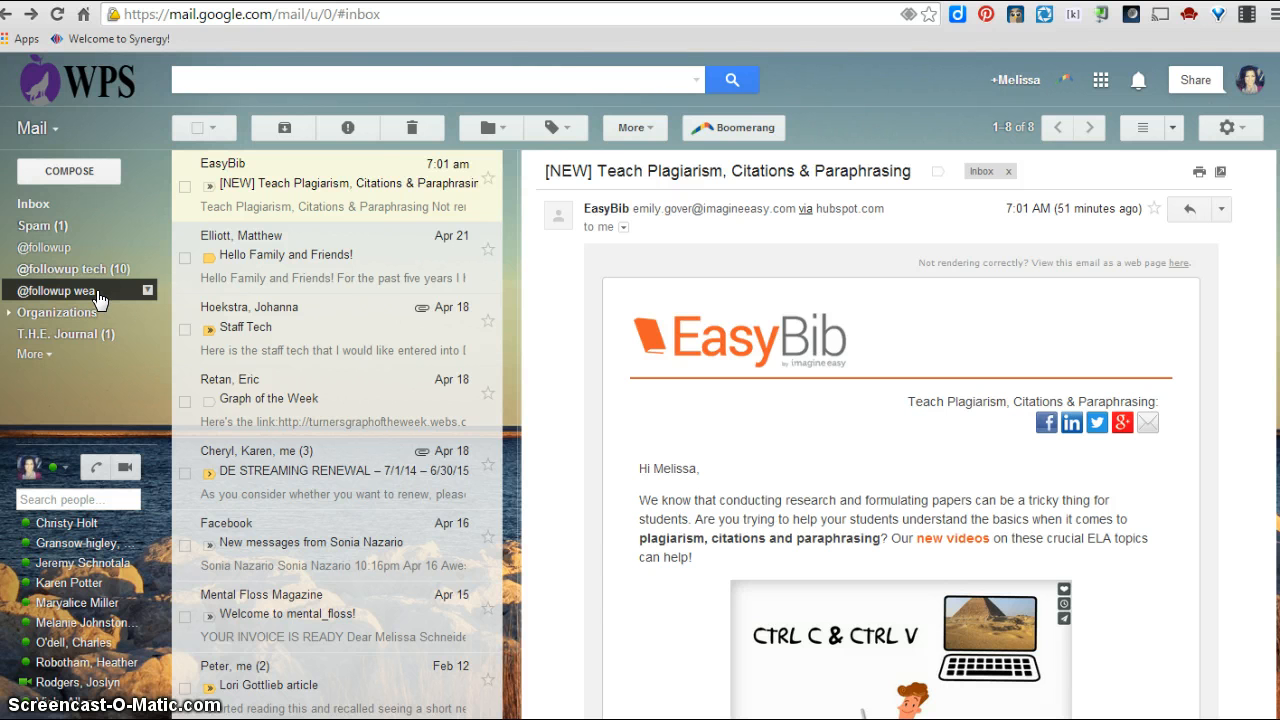
{"action": "left_click", "coordinate": [261, 331]}
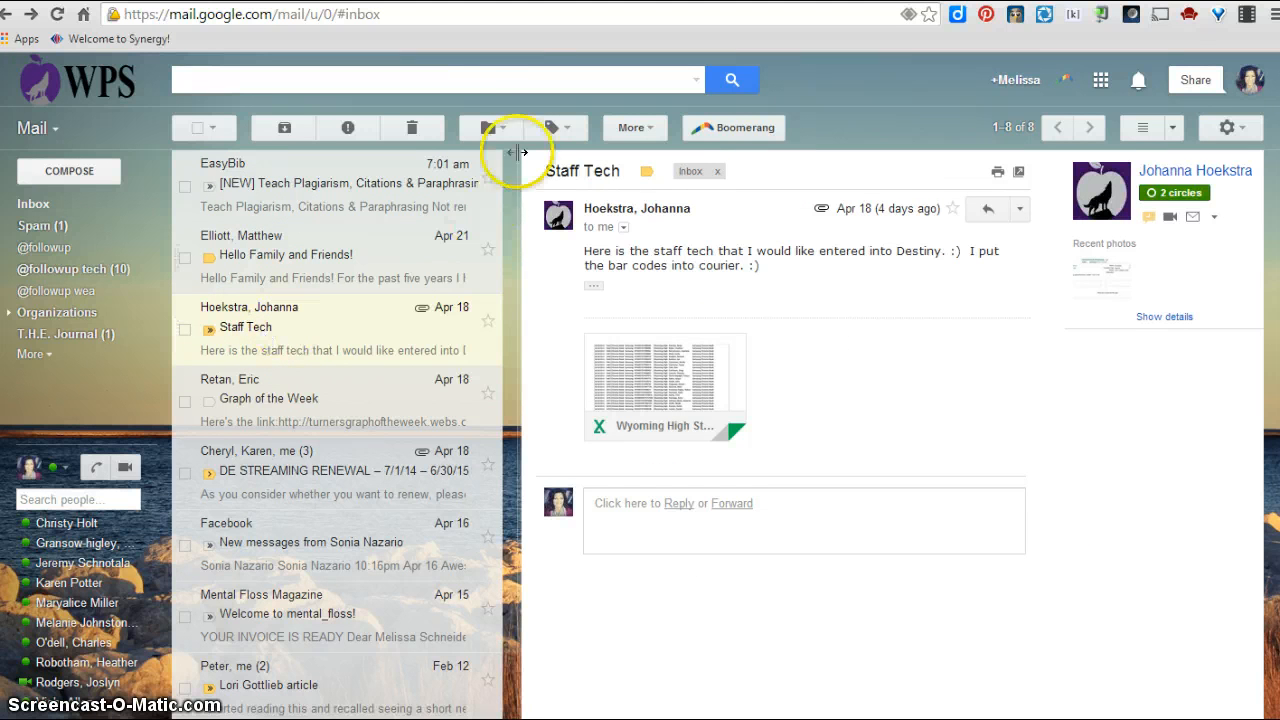
{"action": "left_click", "coordinate": [487, 127]}
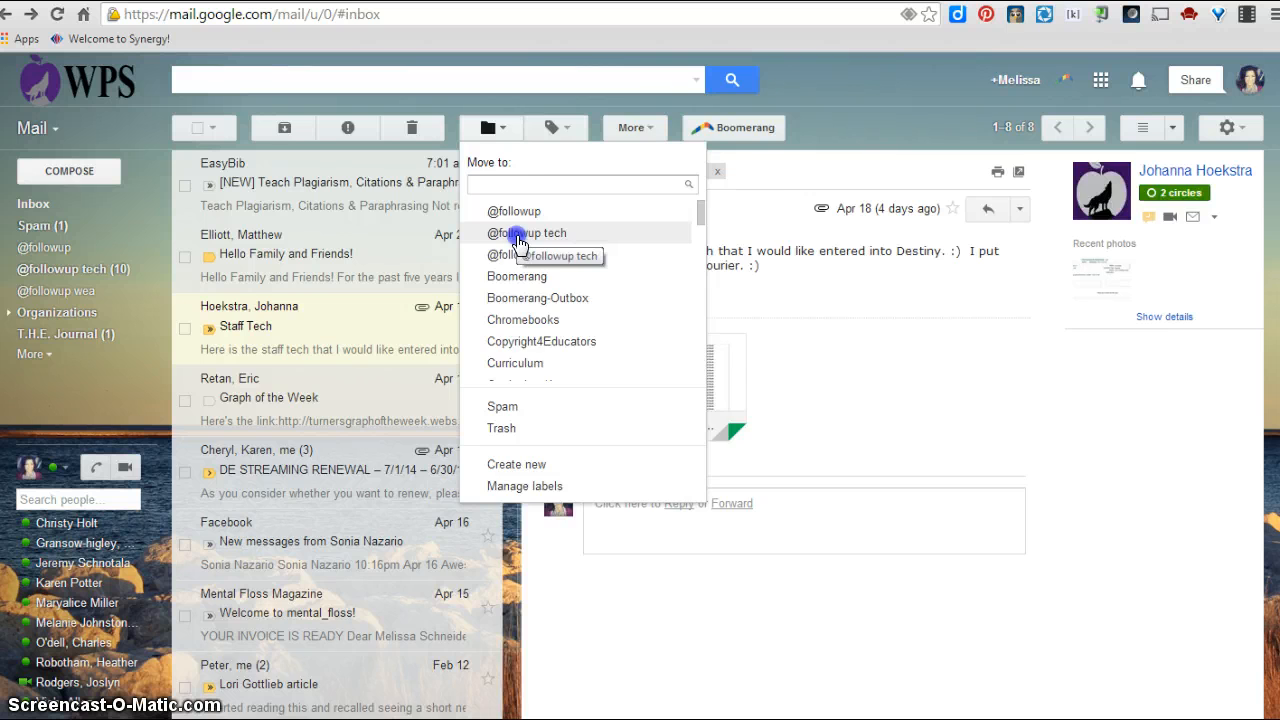
{"action": "left_click", "coordinate": [519, 240]}
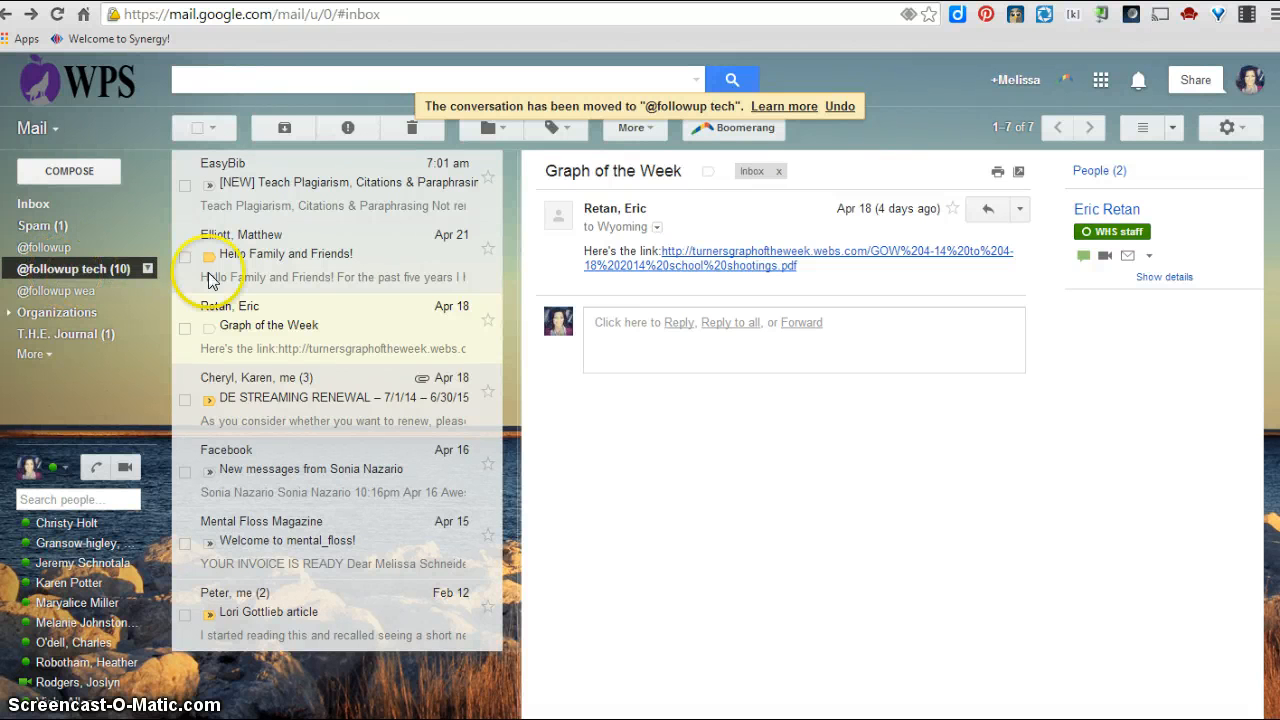
Step: Examine the search criteria and actions of the existing [mamelist] filter in the mail settings, leaving it without updating
{"action": "left_click", "coordinate": [1244, 133]}
{"action": "left_click", "coordinate": [1140, 297]}
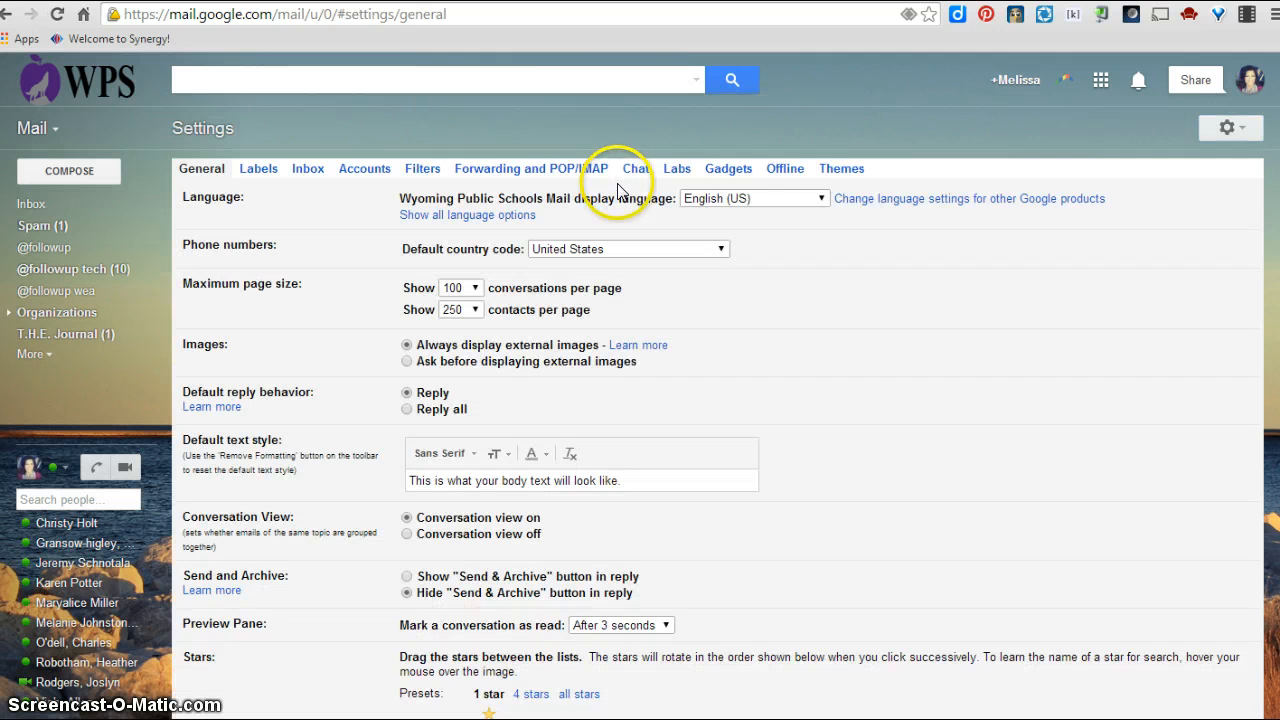
{"action": "left_click", "coordinate": [423, 172]}
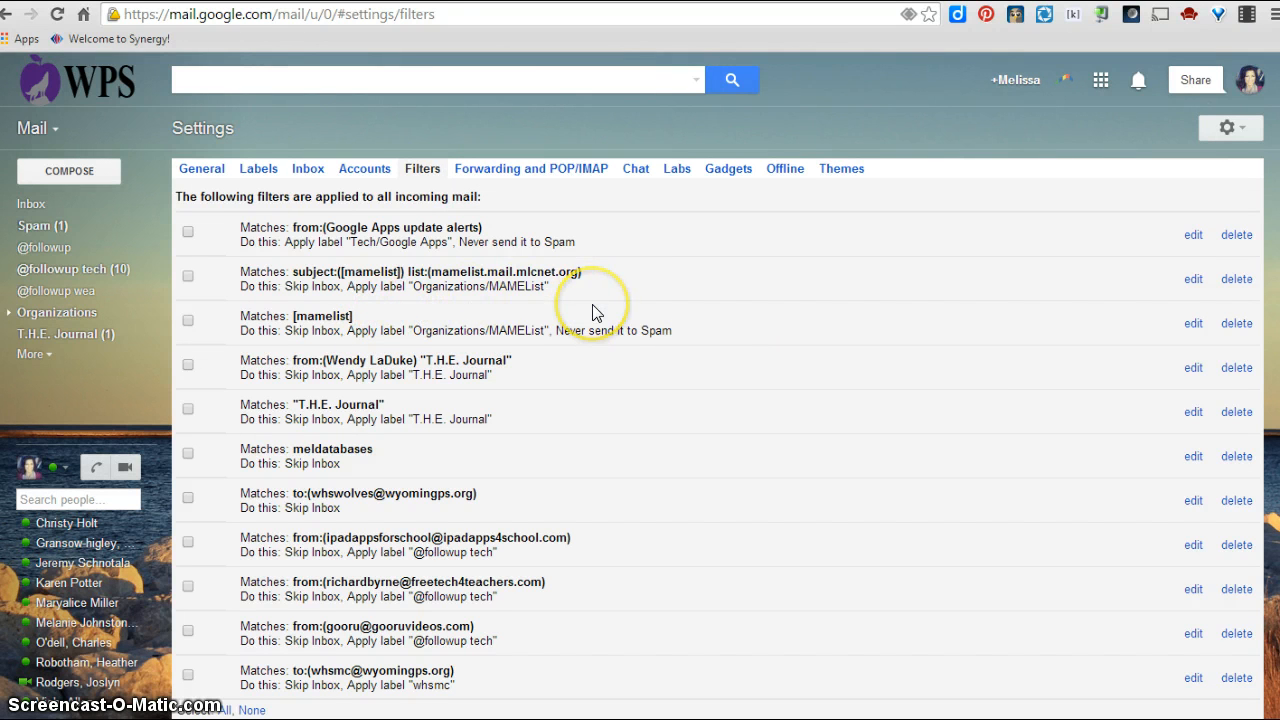
{"action": "left_click", "coordinate": [1190, 325]}
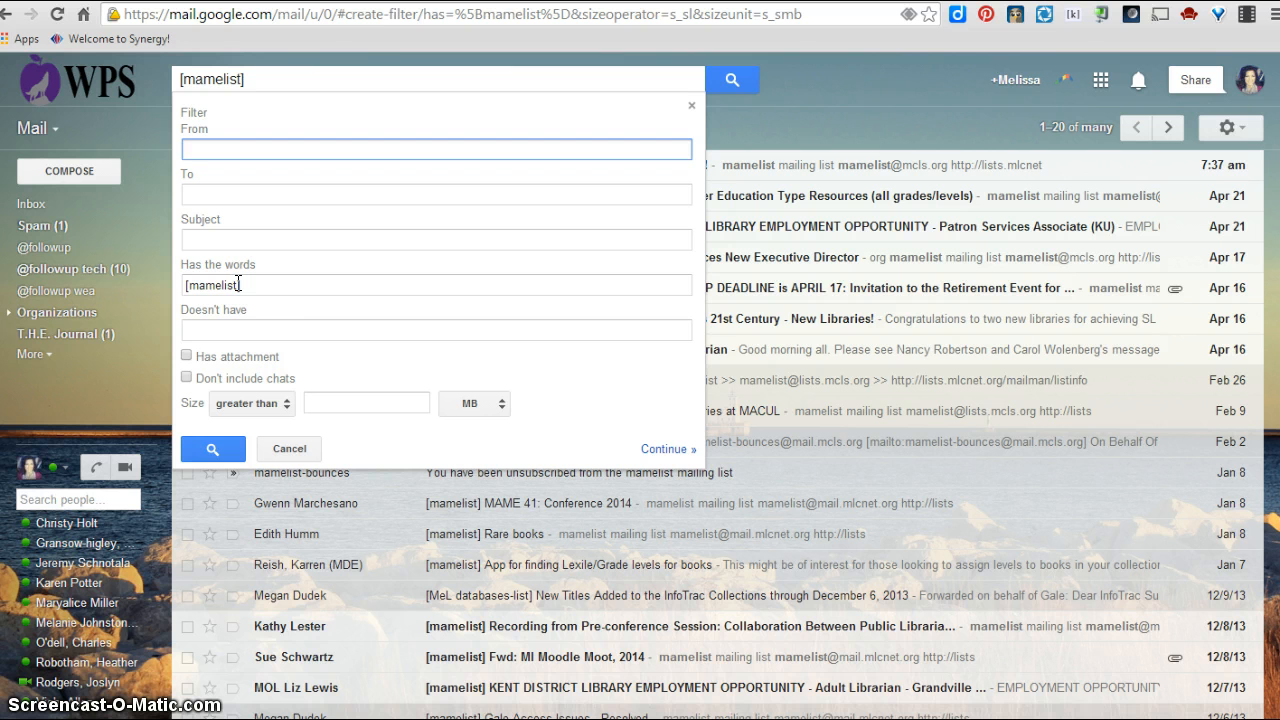
{"action": "left_click", "coordinate": [667, 451]}
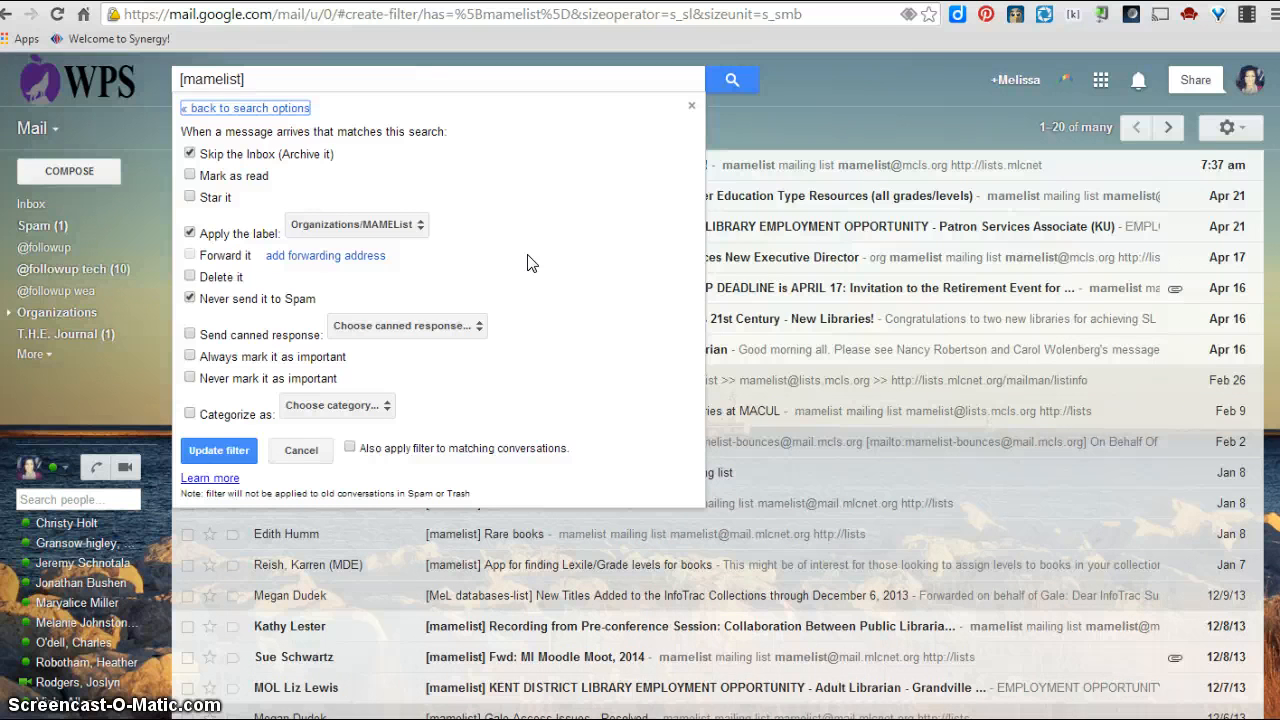
{"action": "left_click", "coordinate": [690, 105]}
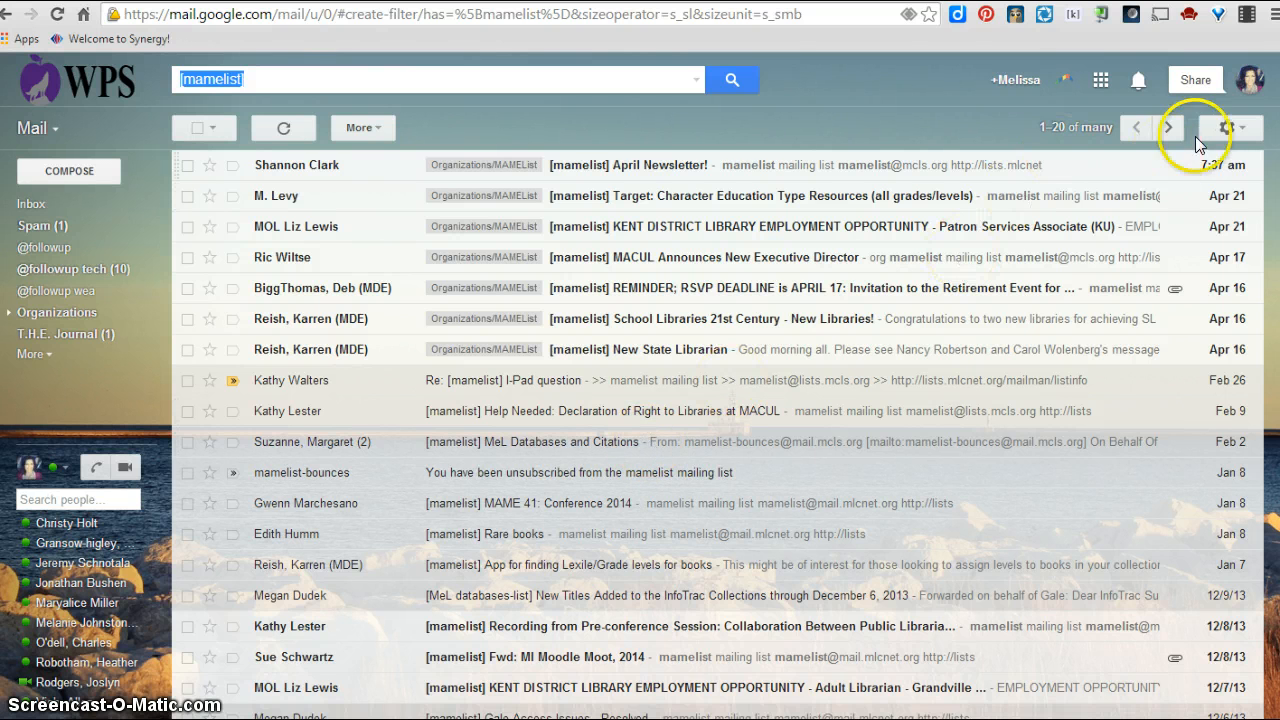
Step: Review the label settings, examining the custom labels, their nested sublabels and their show, hide or show if unread options
{"action": "left_click", "coordinate": [1240, 128]}
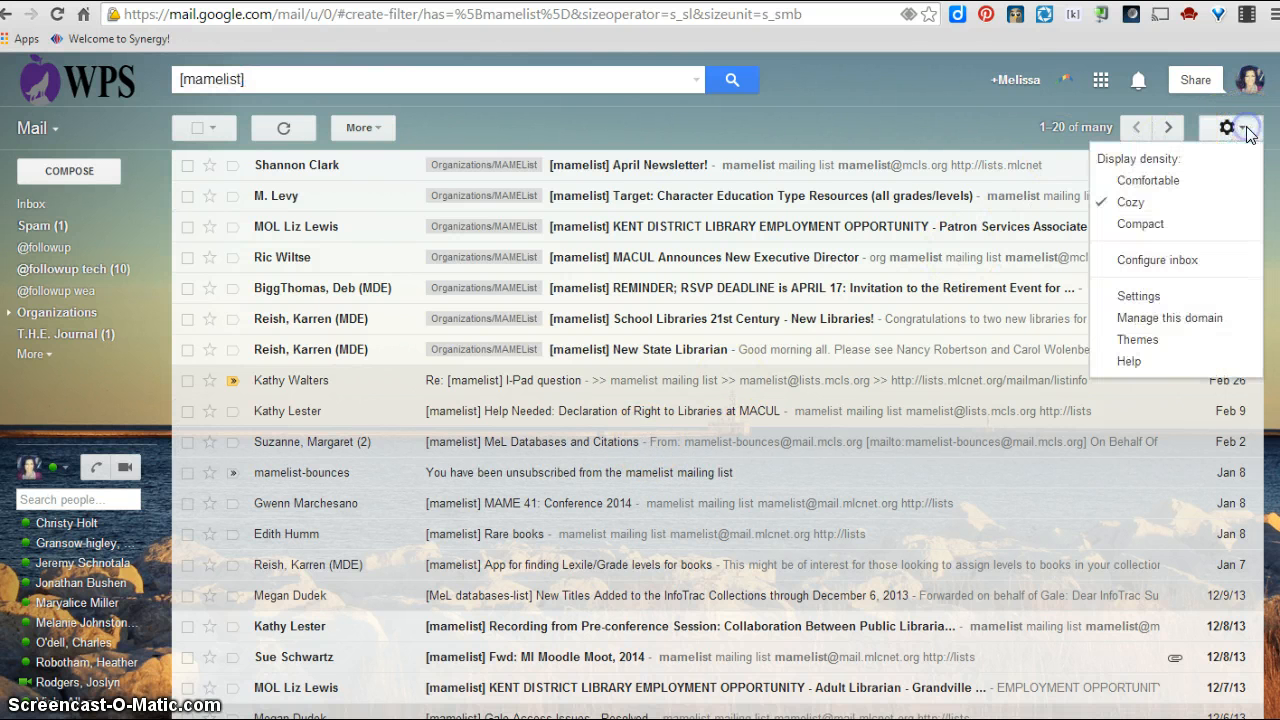
{"action": "left_click", "coordinate": [1135, 294]}
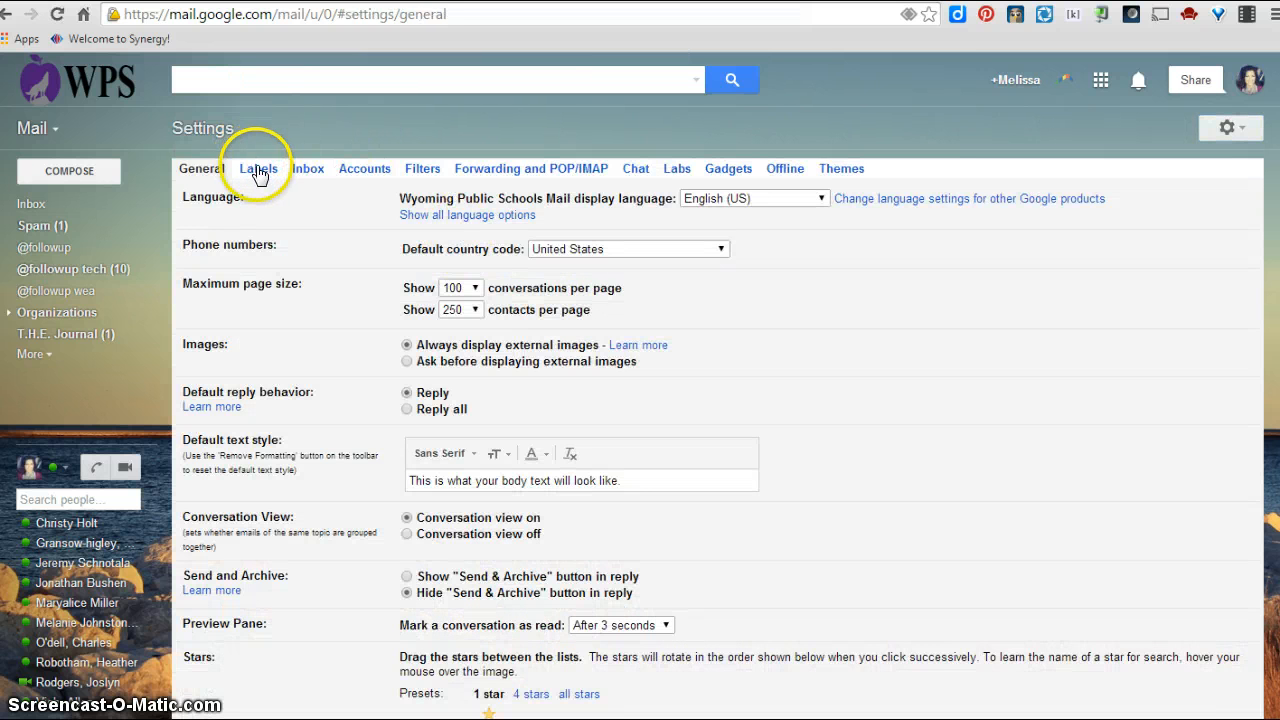
{"action": "left_click", "coordinate": [258, 169]}
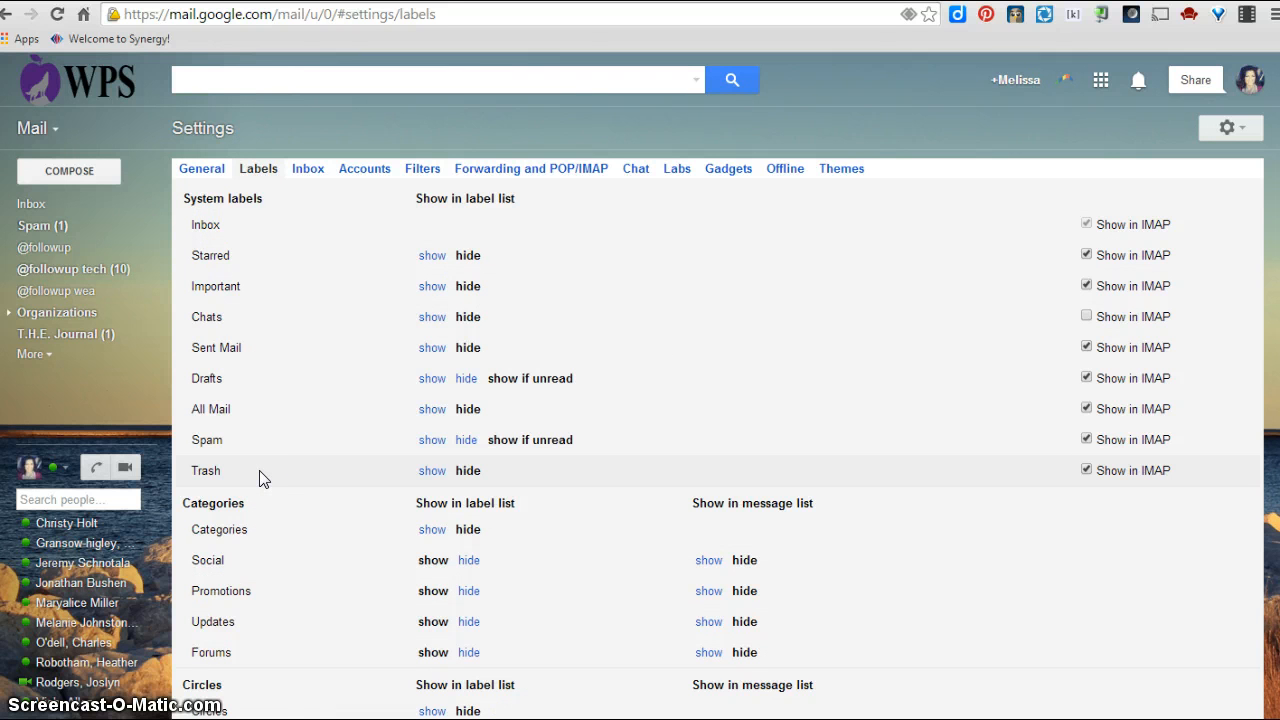
{"action": "scroll", "coordinate": [259, 475], "scroll_direction": "down", "scroll_amount": 3}
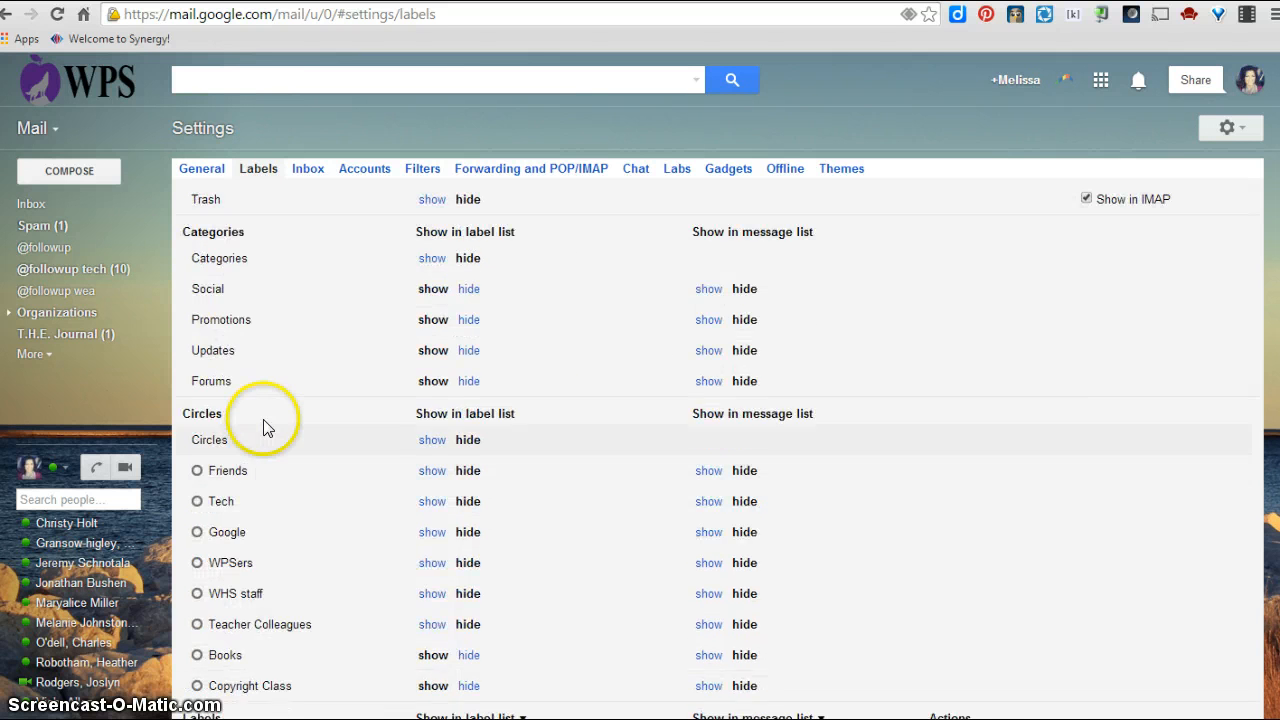
{"action": "scroll", "coordinate": [265, 430], "scroll_direction": "down", "scroll_amount": 5}
{"action": "scroll", "coordinate": [265, 415], "scroll_direction": "up", "scroll_amount": 2}
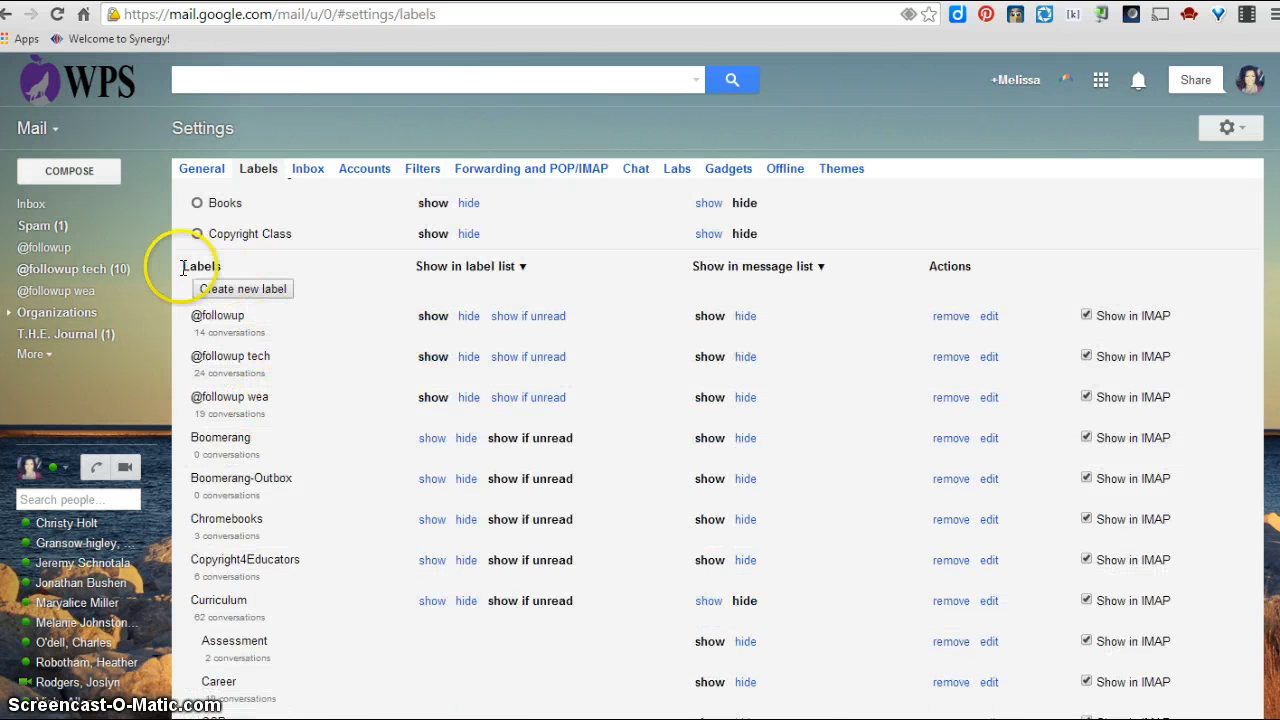
{"action": "scroll", "coordinate": [319, 283], "scroll_direction": "down", "scroll_amount": 12}
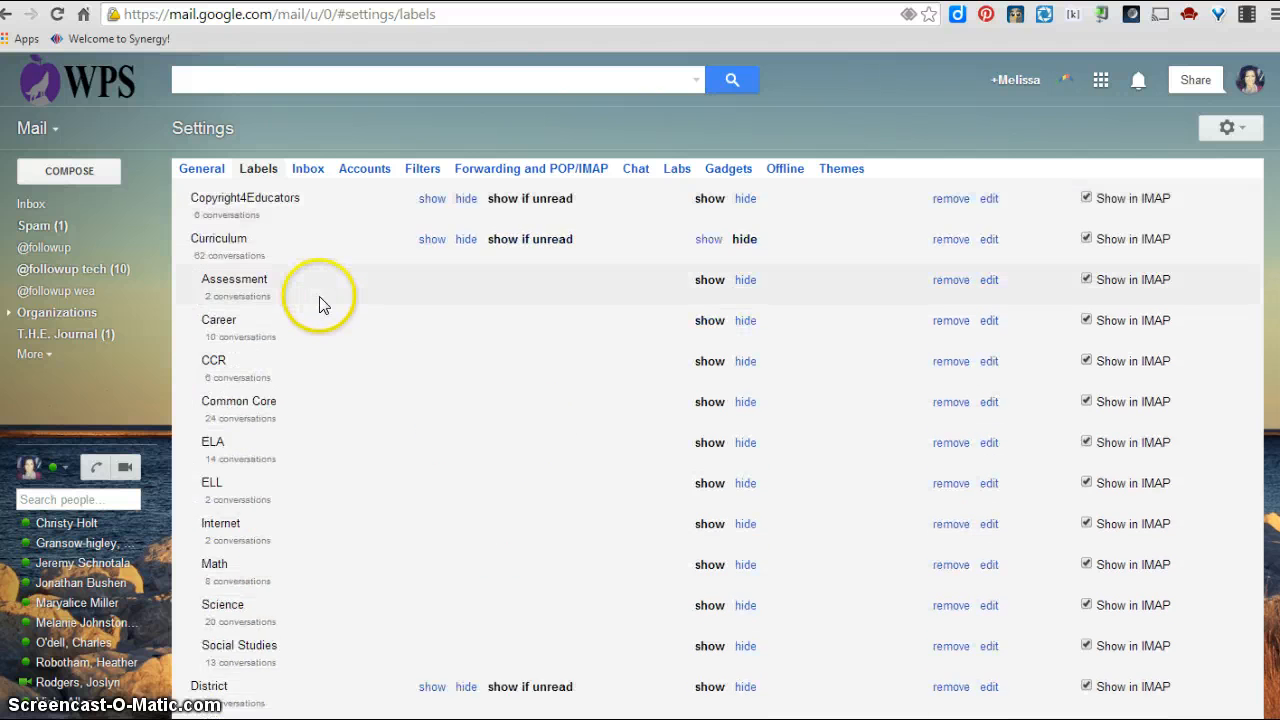
{"action": "scroll", "coordinate": [321, 300], "scroll_direction": "down", "scroll_amount": 12}
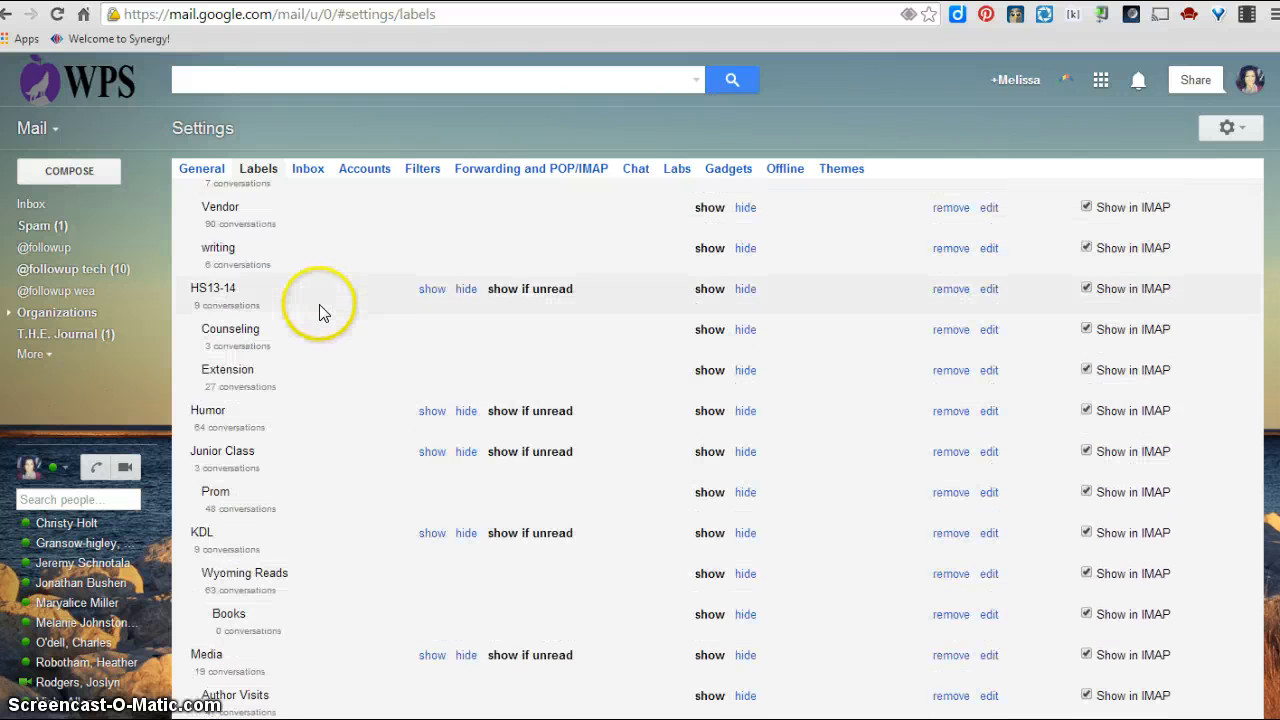
{"action": "scroll", "coordinate": [321, 405], "scroll_direction": "down", "scroll_amount": 12}
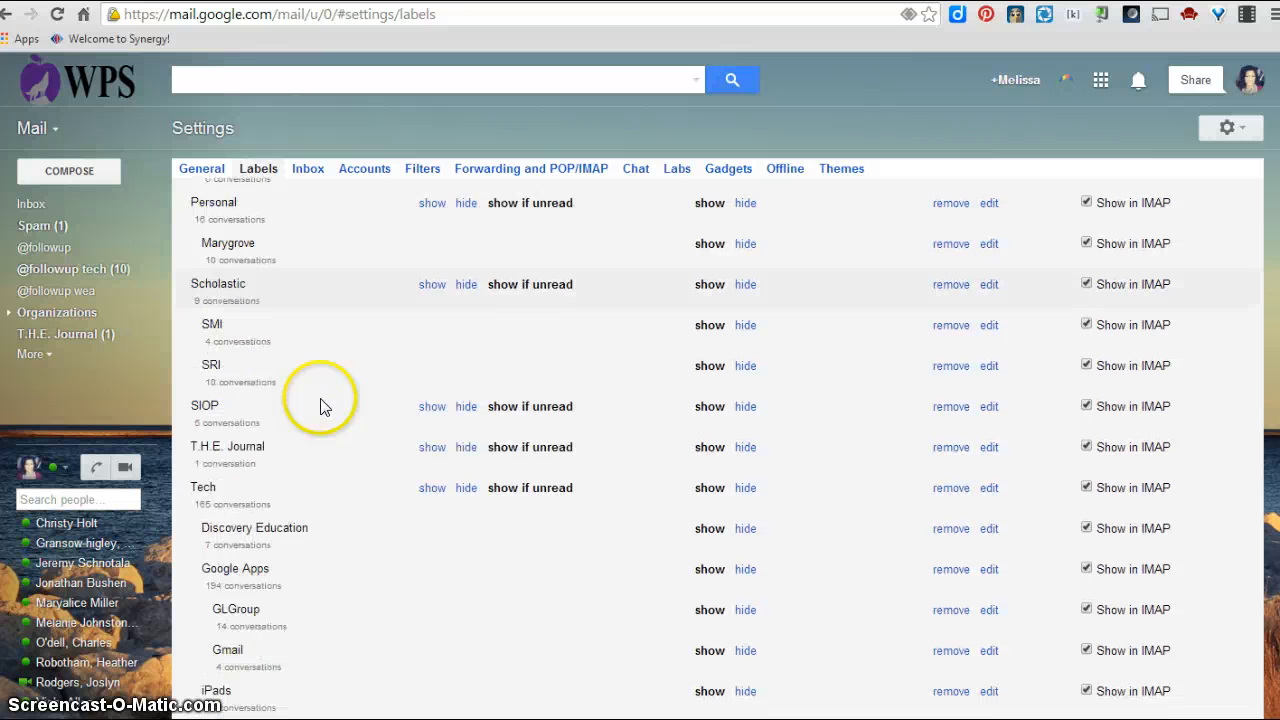
{"action": "scroll", "coordinate": [322, 398], "scroll_direction": "down", "scroll_amount": 12}
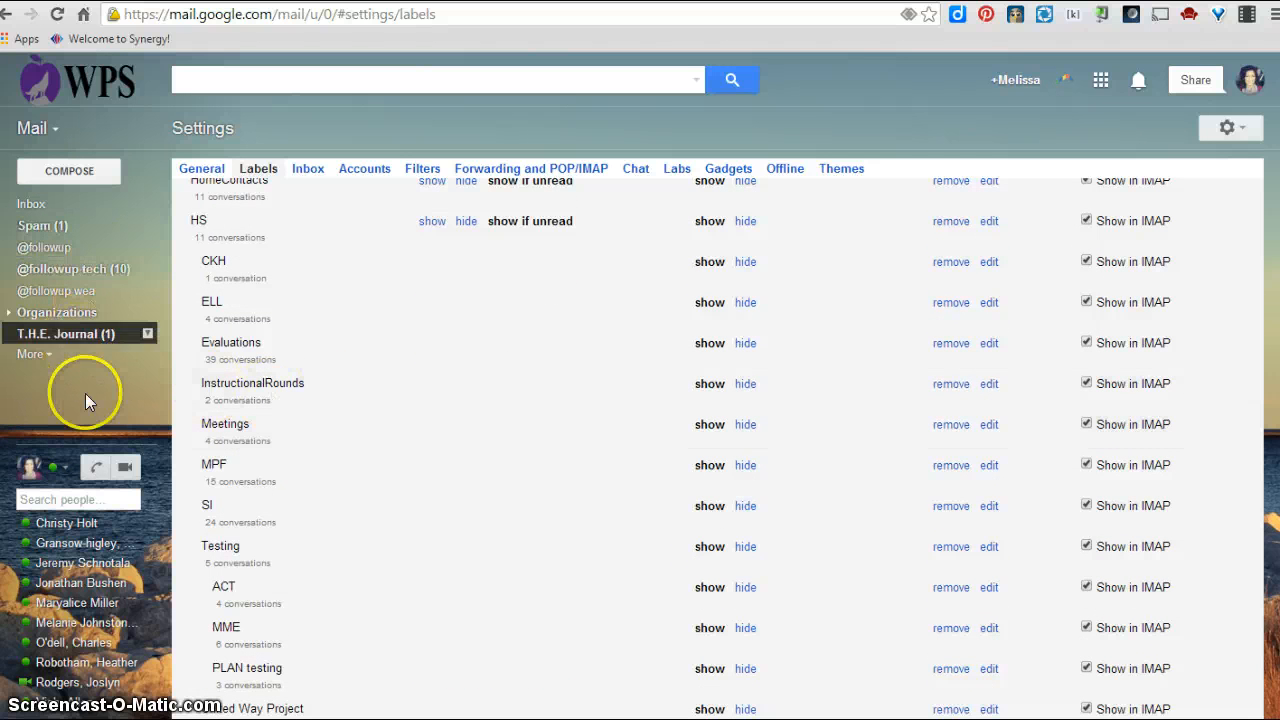
{"action": "scroll", "coordinate": [350, 408], "scroll_direction": "up", "scroll_amount": 1}
{"action": "scroll", "coordinate": [366, 410], "scroll_direction": "up", "scroll_amount": 3}
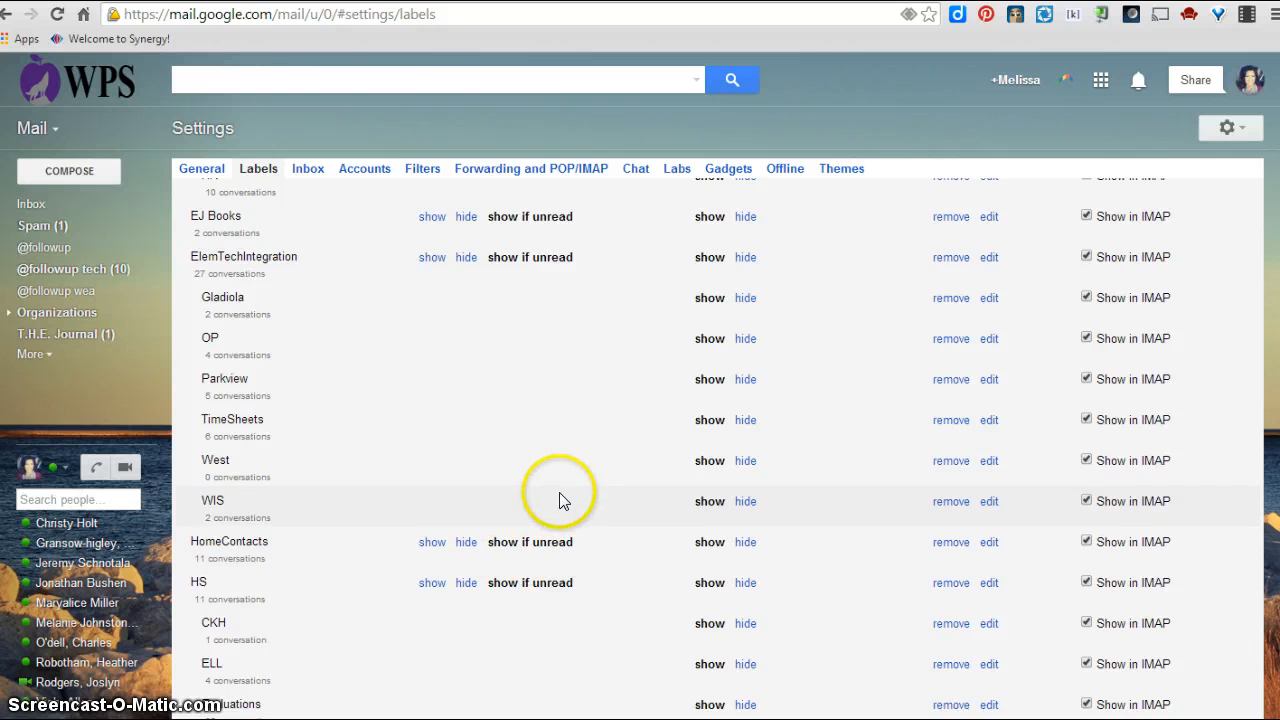
{"action": "scroll", "coordinate": [558, 496], "scroll_direction": "up", "scroll_amount": 4}
{"action": "scroll", "coordinate": [560, 495], "scroll_direction": "up", "scroll_amount": 3}
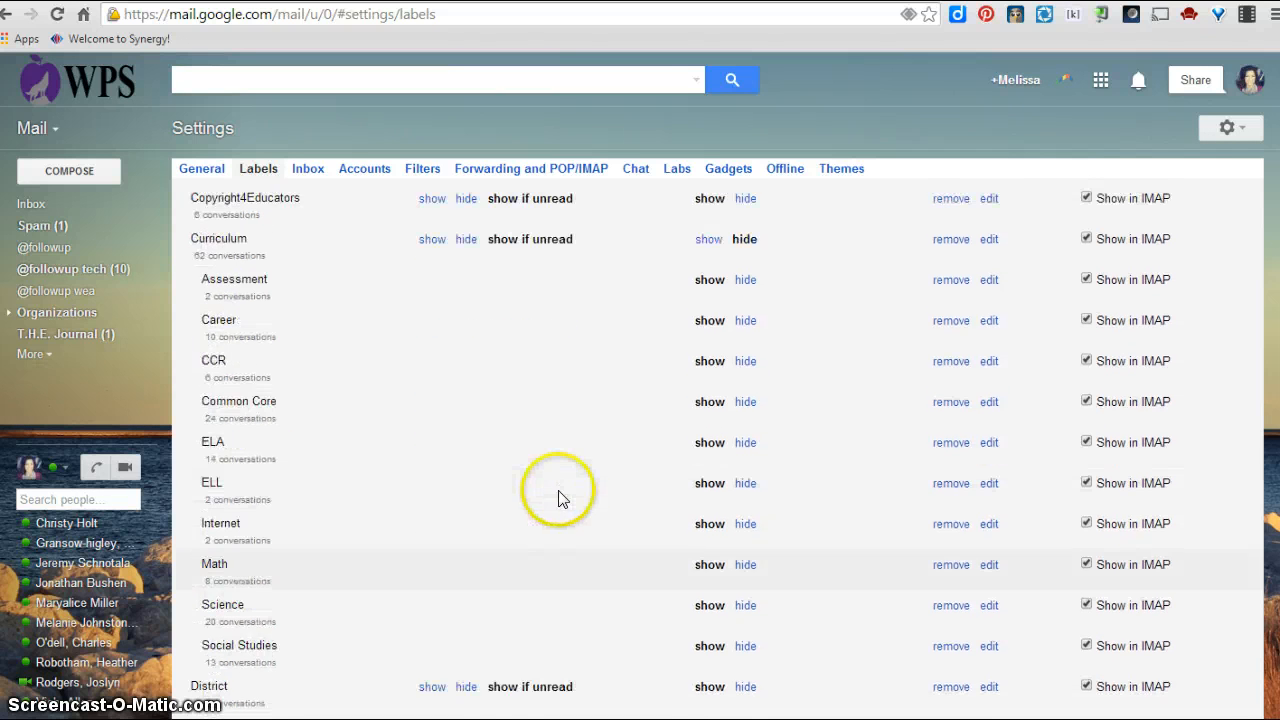
{"action": "scroll", "coordinate": [560, 495], "scroll_direction": "down", "scroll_amount": 8}
{"action": "scroll", "coordinate": [560, 497], "scroll_direction": "down", "scroll_amount": 5}
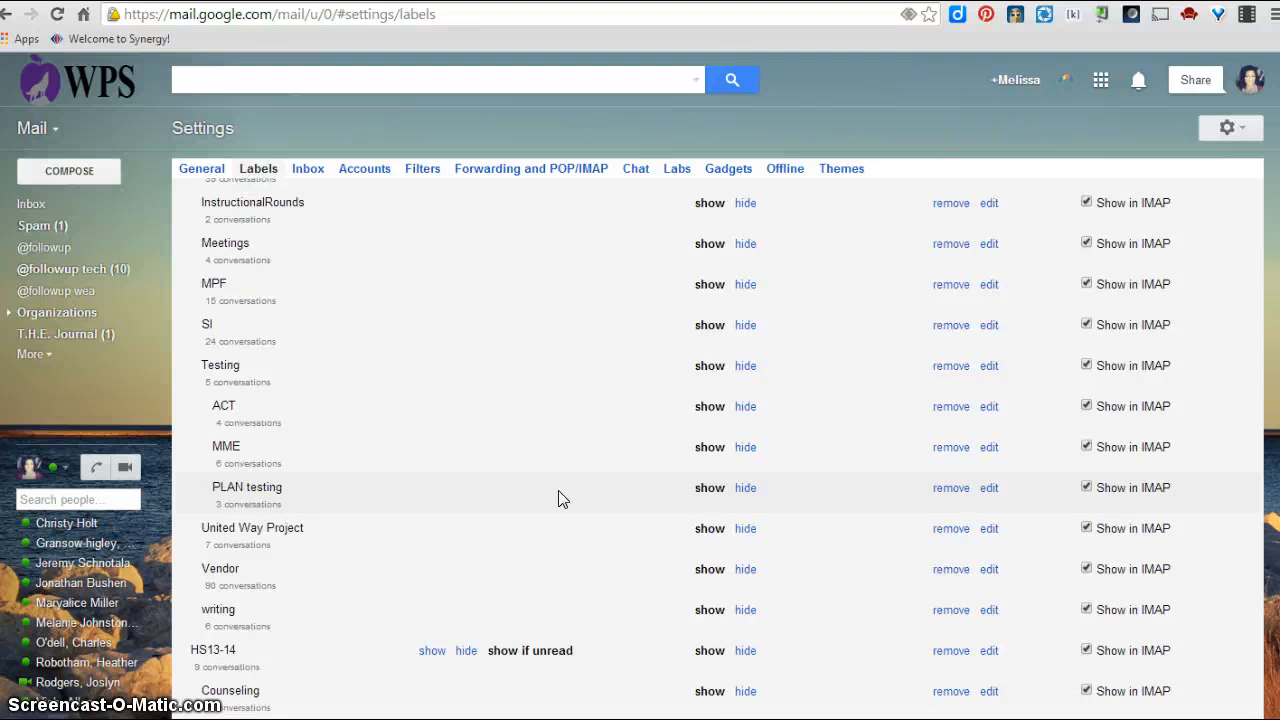
{"action": "scroll", "coordinate": [559, 497], "scroll_direction": "down", "scroll_amount": 12}
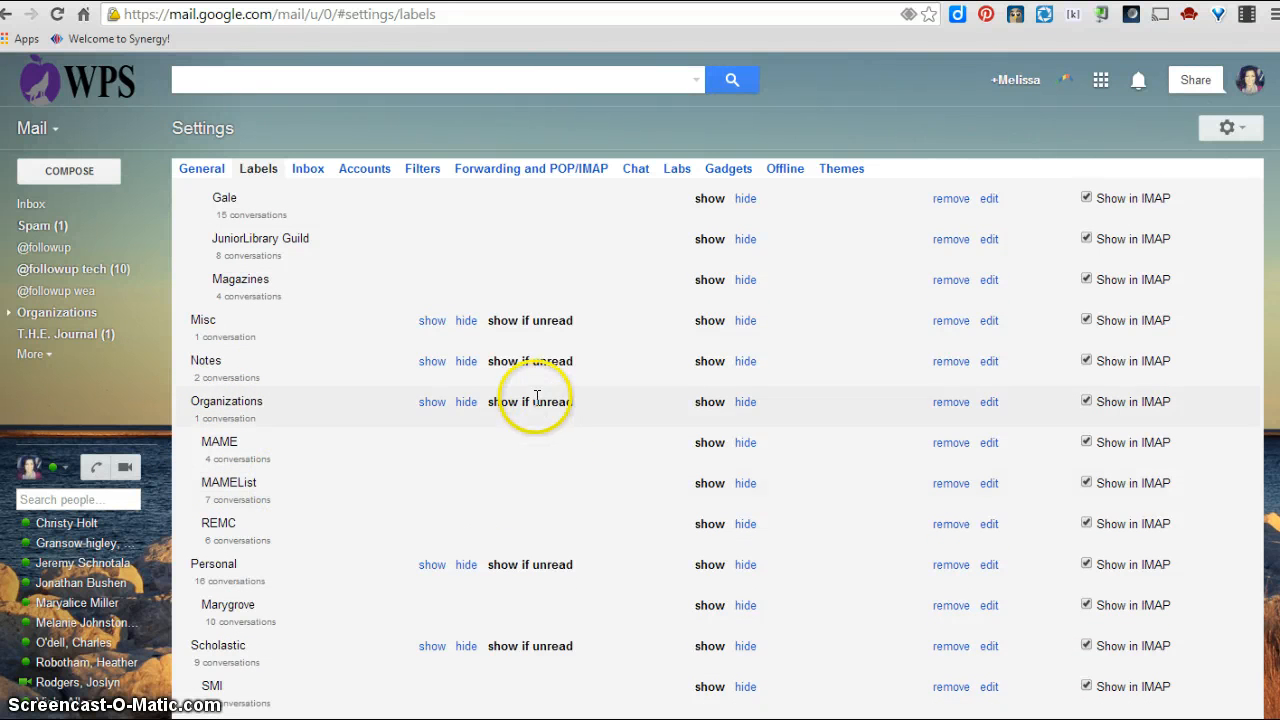
Step: View the messages filed under the MAMEList sublabel of Organizations
{"action": "left_click", "coordinate": [14, 316]}
{"action": "left_click", "coordinate": [86, 355]}
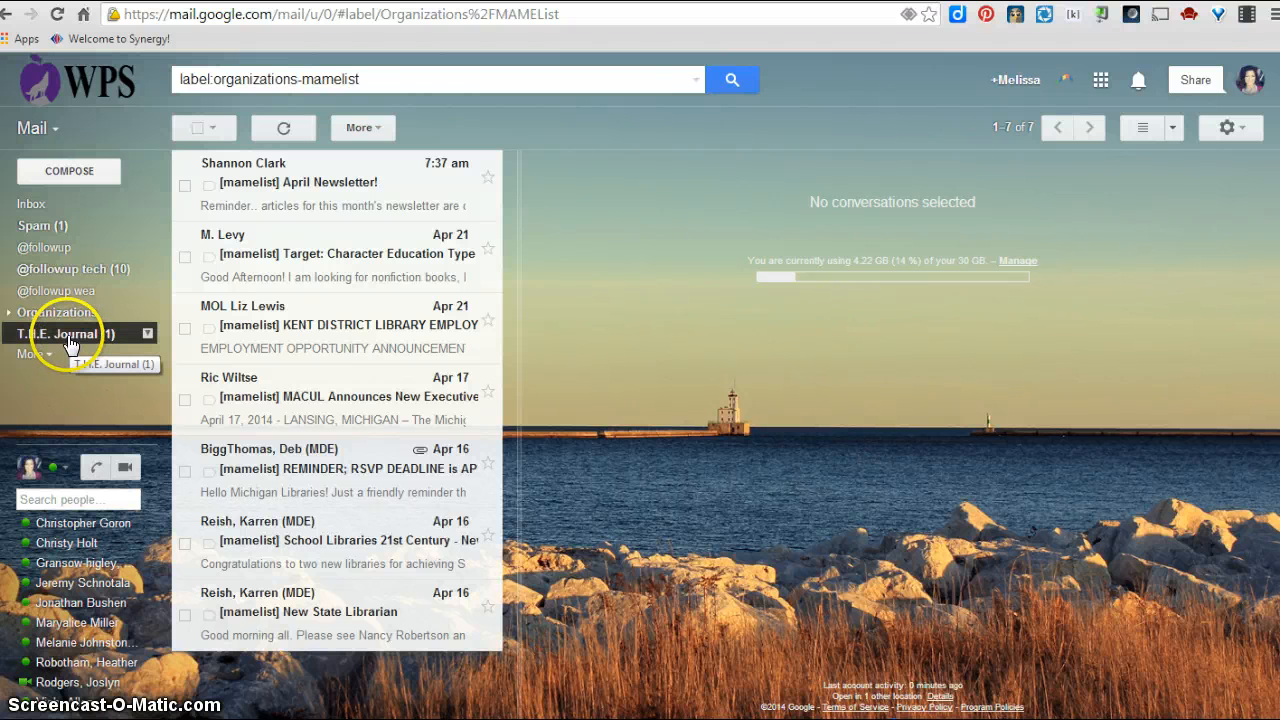
Step: Read the "Adaptive Learning: Are We There Yet?" email under the T.H.E. Journal label and return to the inbox
{"action": "left_click", "coordinate": [70, 345]}
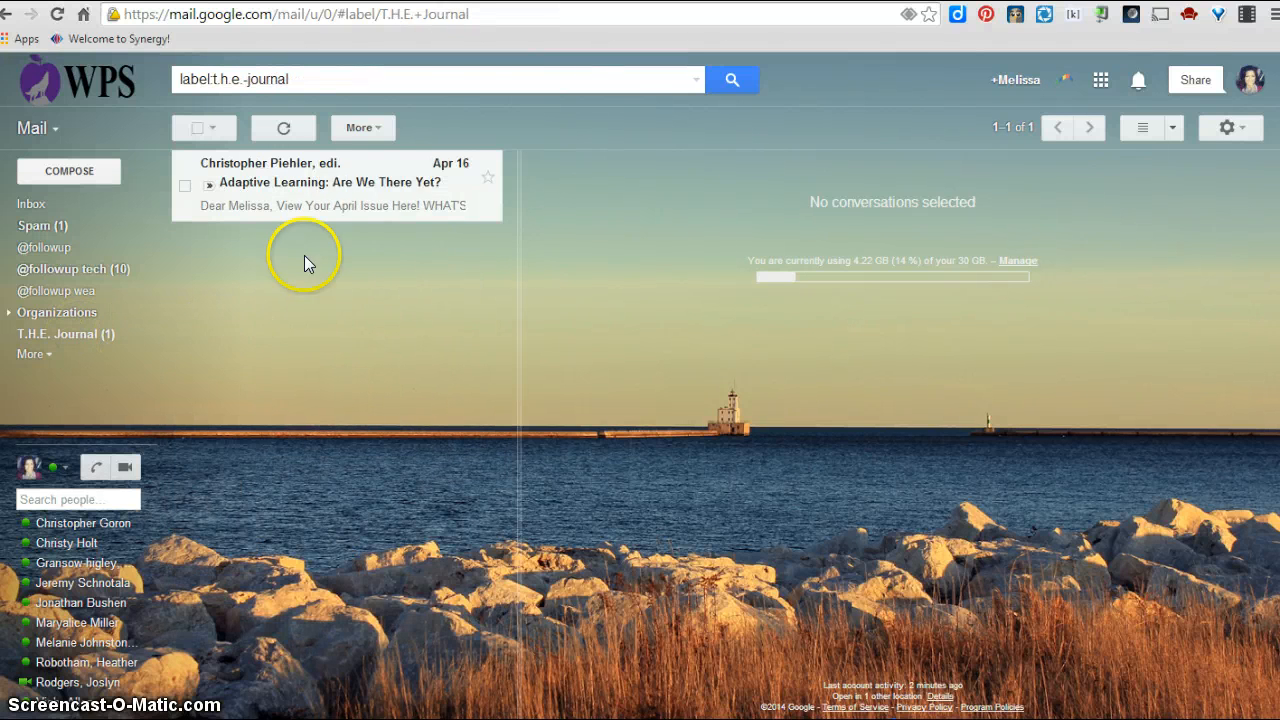
{"action": "left_click", "coordinate": [313, 184]}
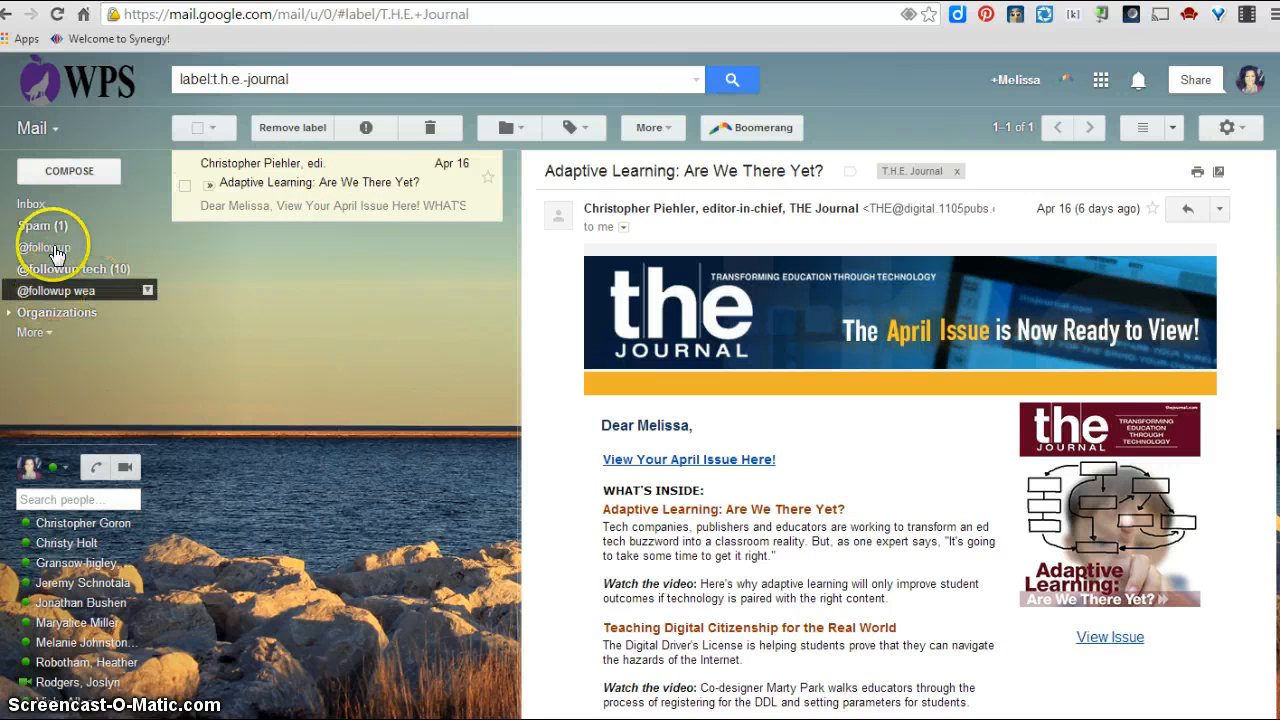
{"action": "left_click", "coordinate": [62, 322]}
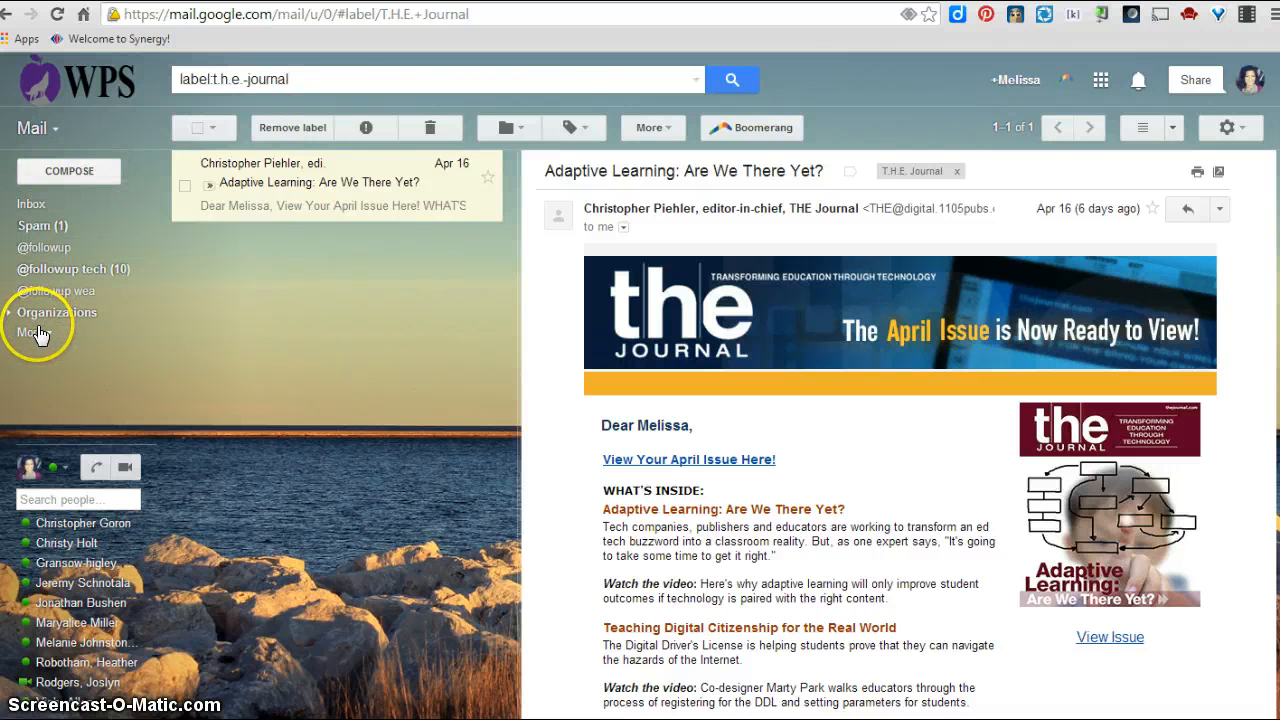
{"action": "left_click", "coordinate": [27, 205]}
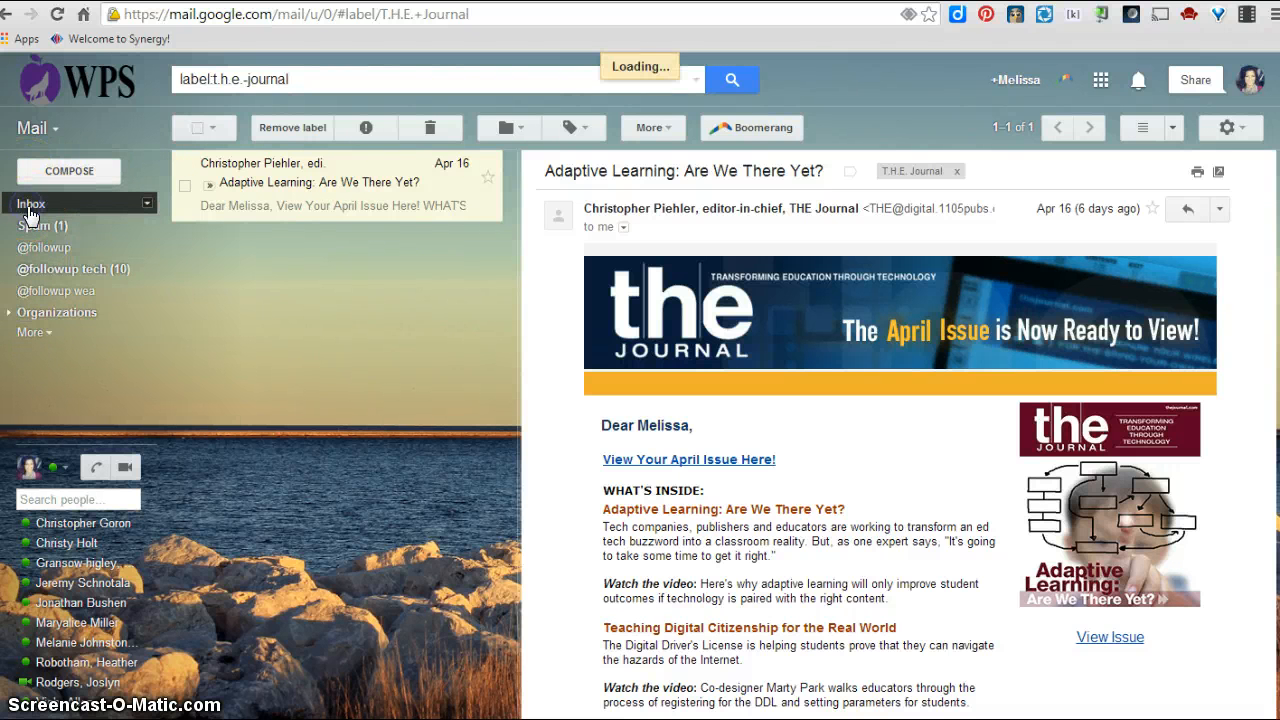